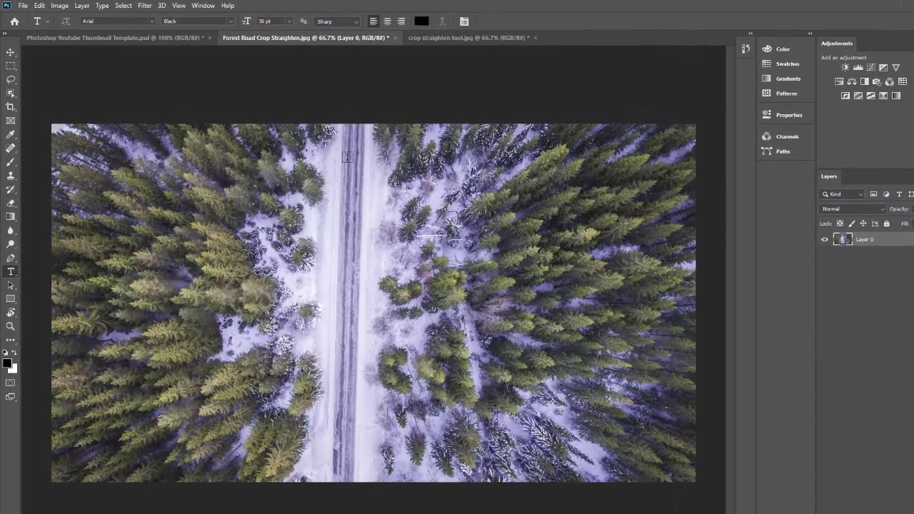
- Switch to the Crop tool to frame the whole forest road photo
key("c")
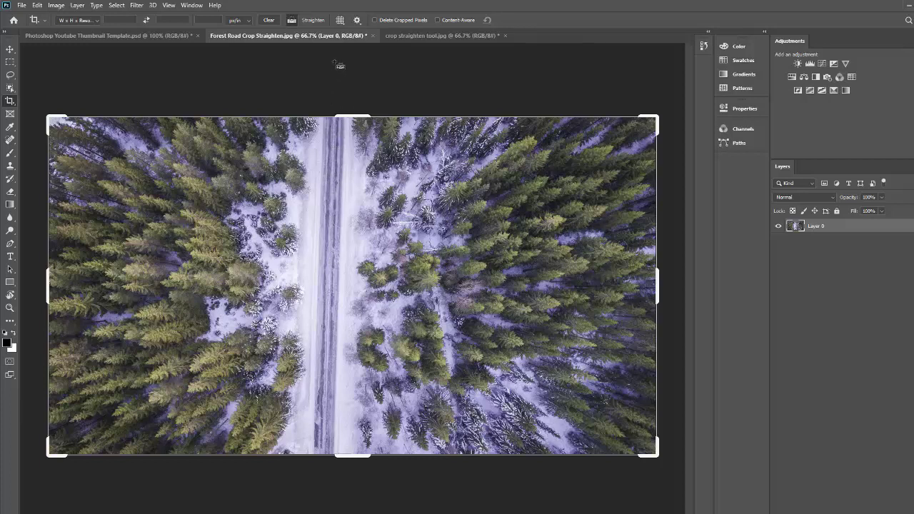
- Straighten along the road so it runs vertically, narrowing the crop to about 1772 px wide
left_click_drag(335, 61, 323, 490)
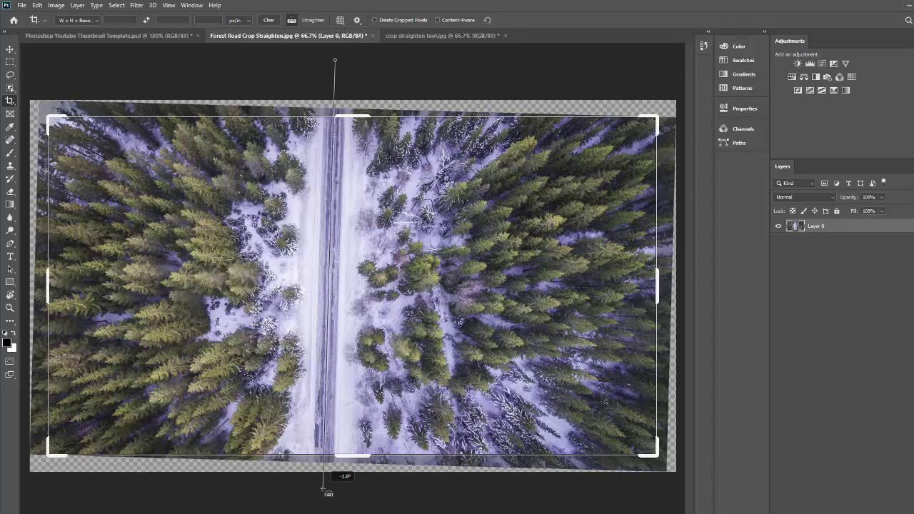
left_click_drag(323, 491, 324, 491)
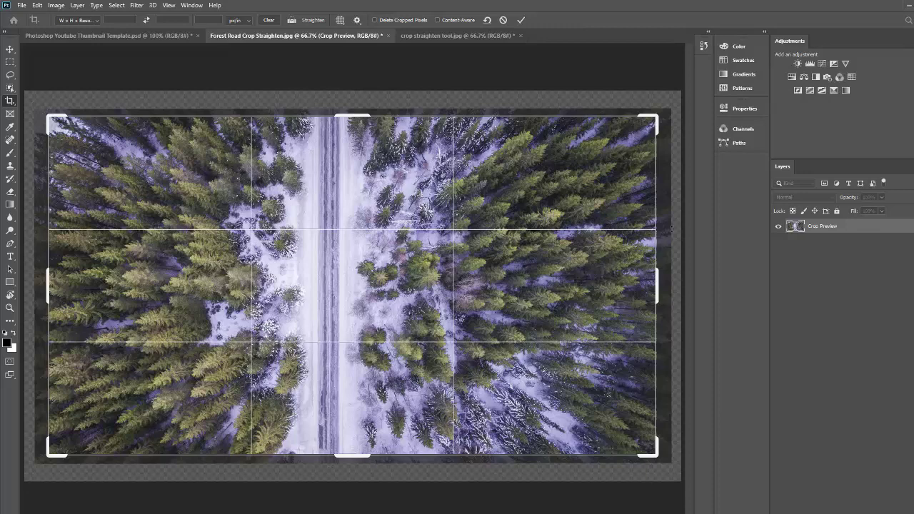
left_click_drag(47, 116, 39, 113)
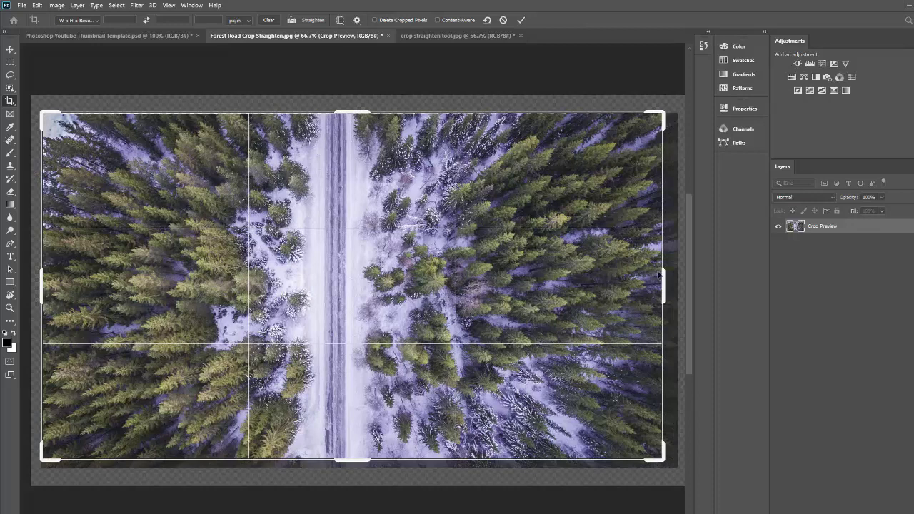
left_click_drag(663, 283, 646, 281)
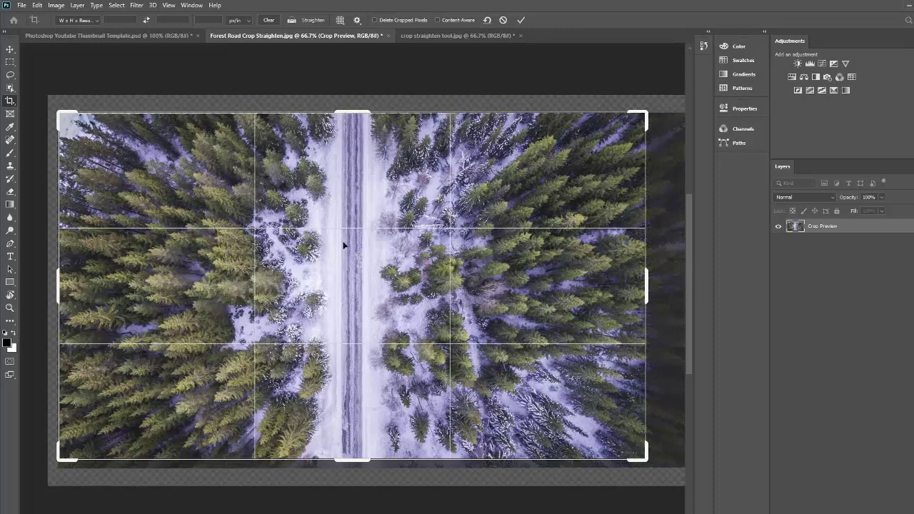
left_click(340, 20)
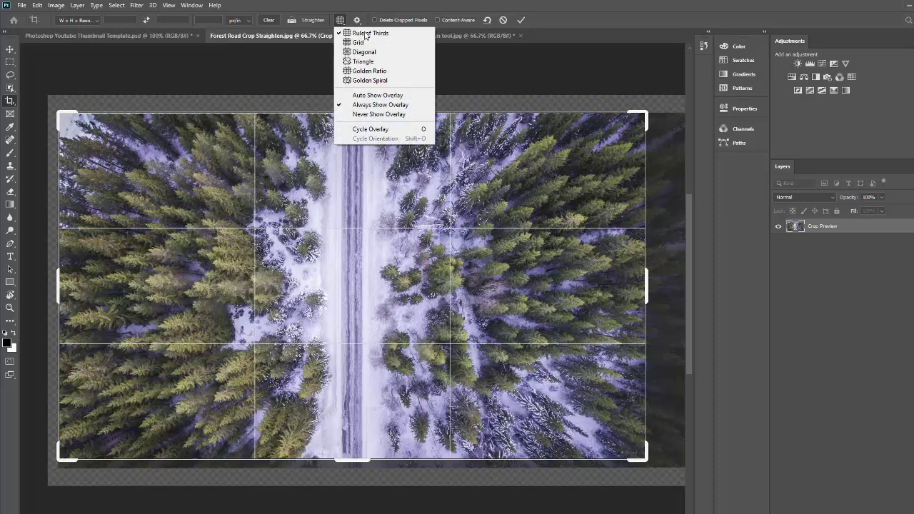
- Switch the crop overlay to Grid, back to Rule of Thirds, then commit the crop
left_click(361, 43)
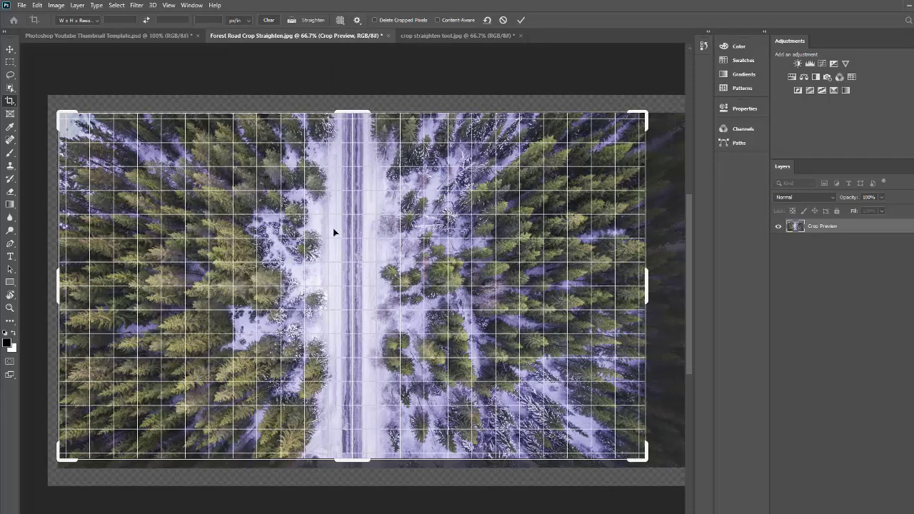
left_click(340, 20)
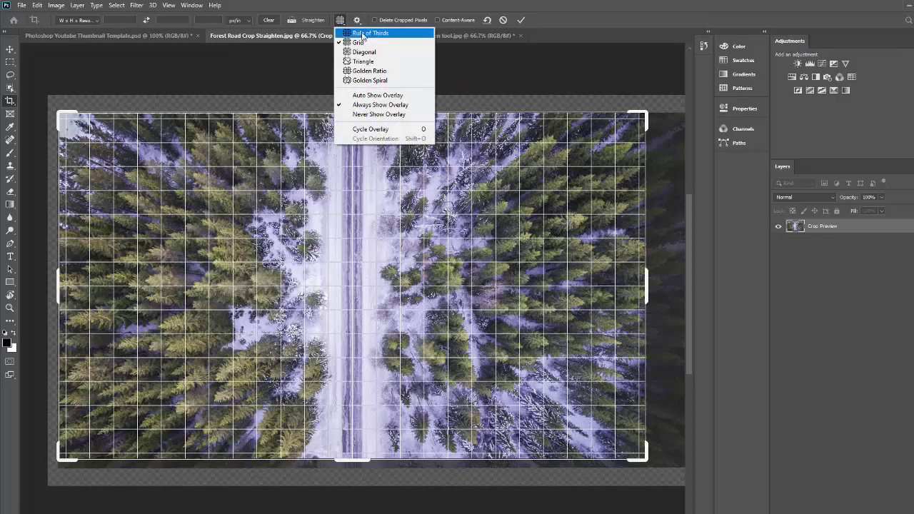
left_click(364, 32)
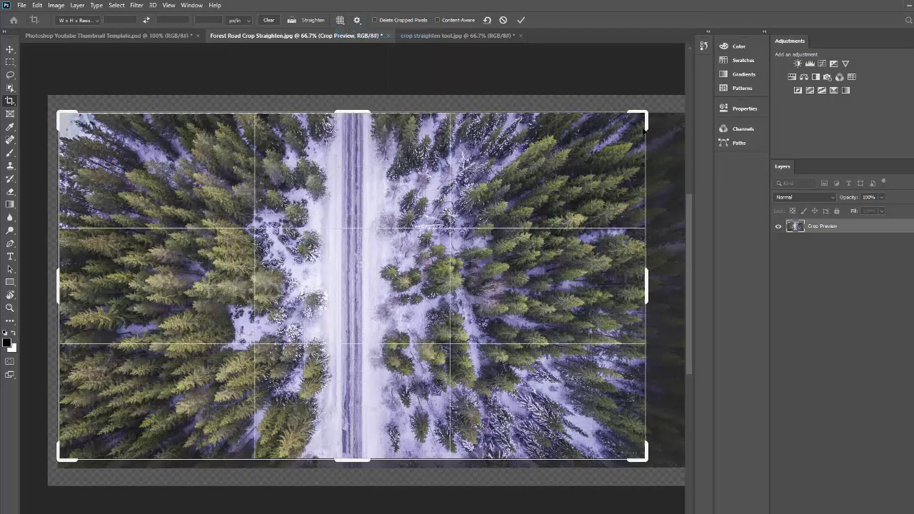
left_click(521, 21)
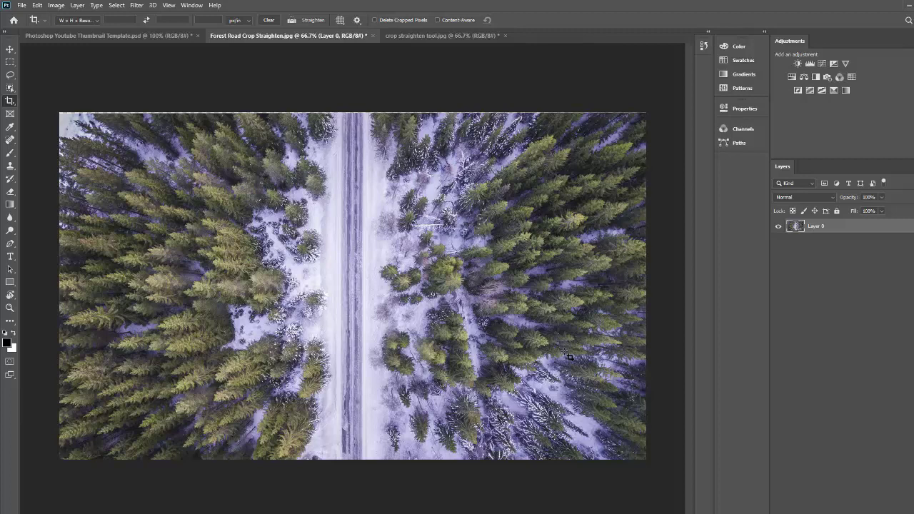
key("ctrl")
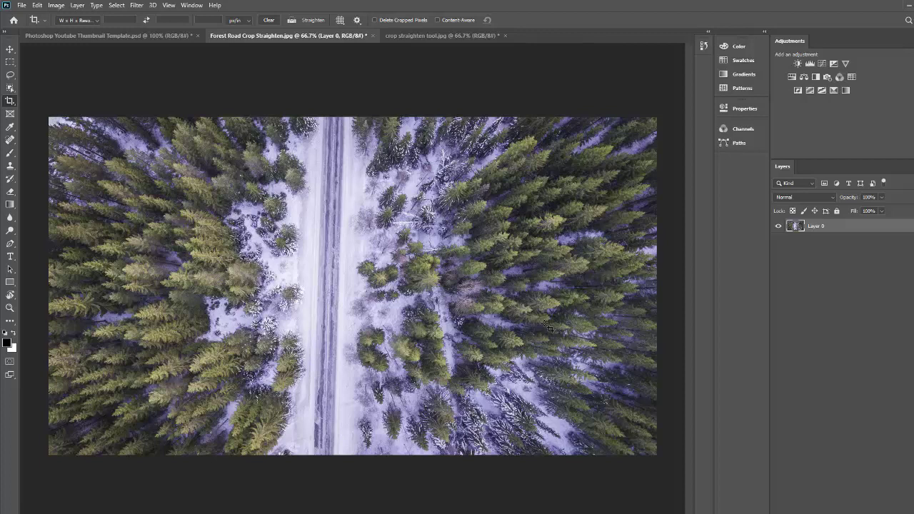
left_click(705, 46)
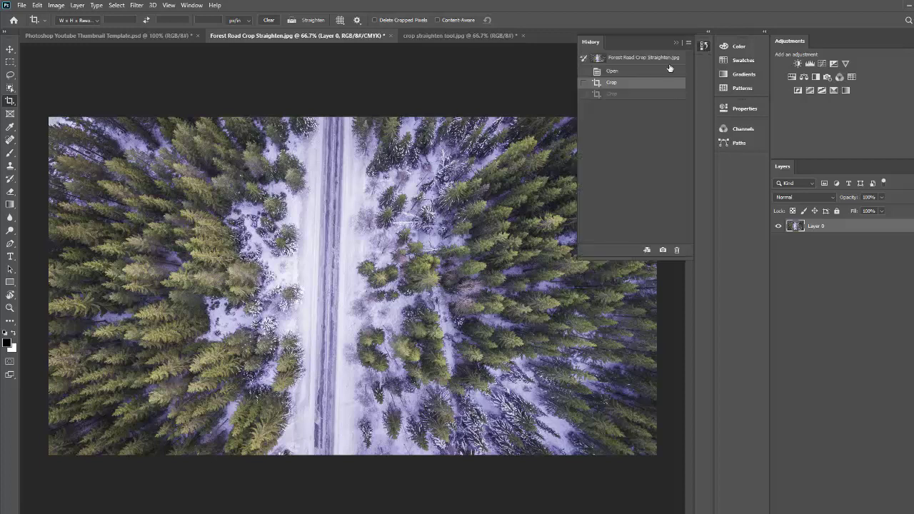
left_click(632, 95)
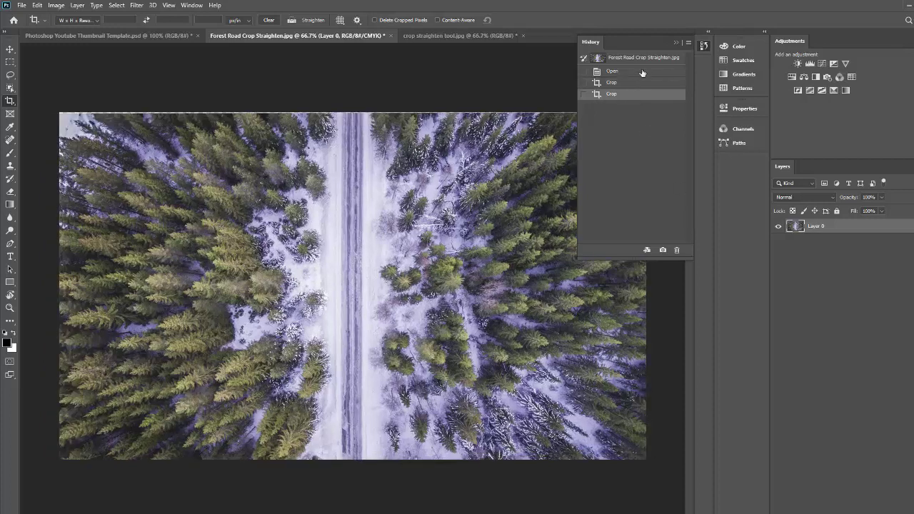
left_click(677, 44)
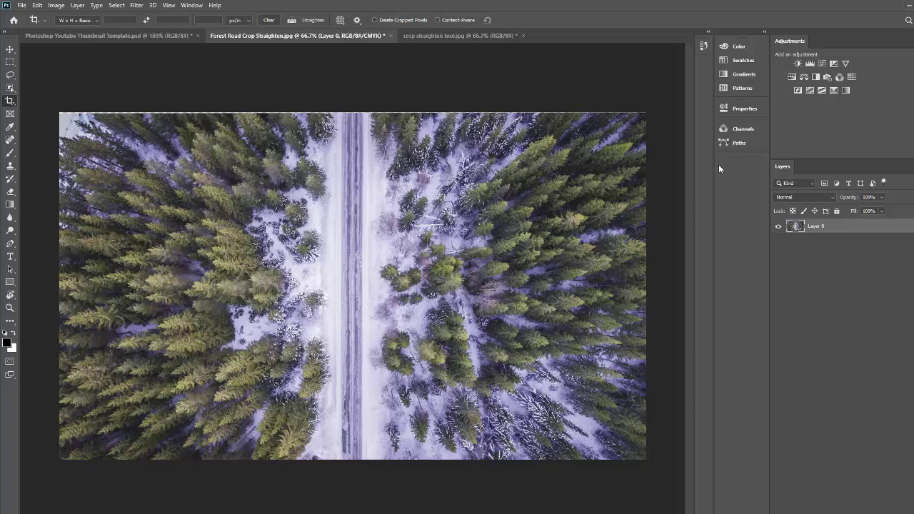
- Switch to the brick facade photo, show rulers, and drag a horizontal guide onto it
left_click(452, 35)
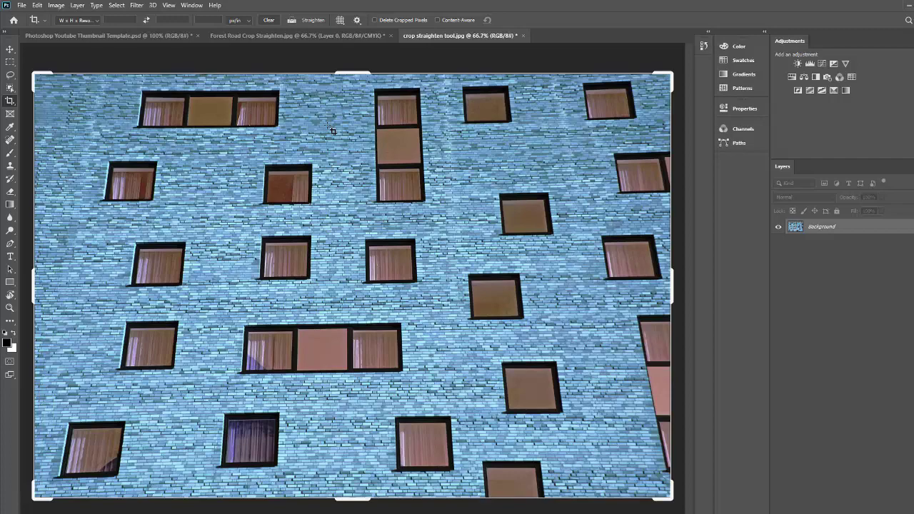
key("ctrl")
key("ctrl+r")
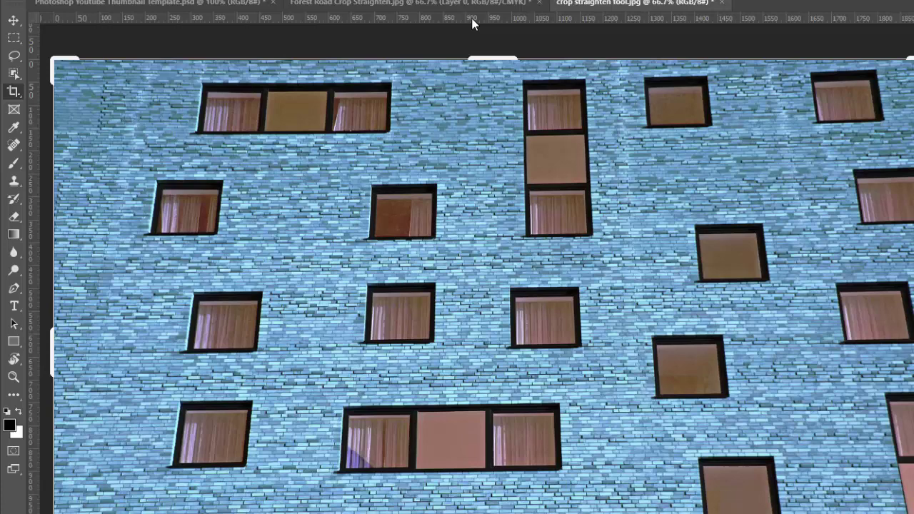
left_click_drag(467, 20, 486, 409)
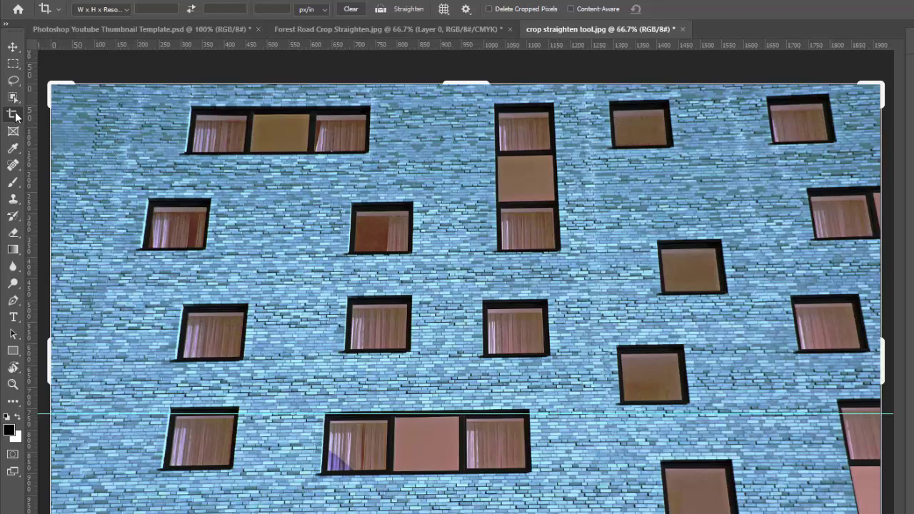
- Remove the guide and straighten along a window row, rotating the facade about 1°
left_click(380, 10)
left_click_drag(463, 414, 453, 46)
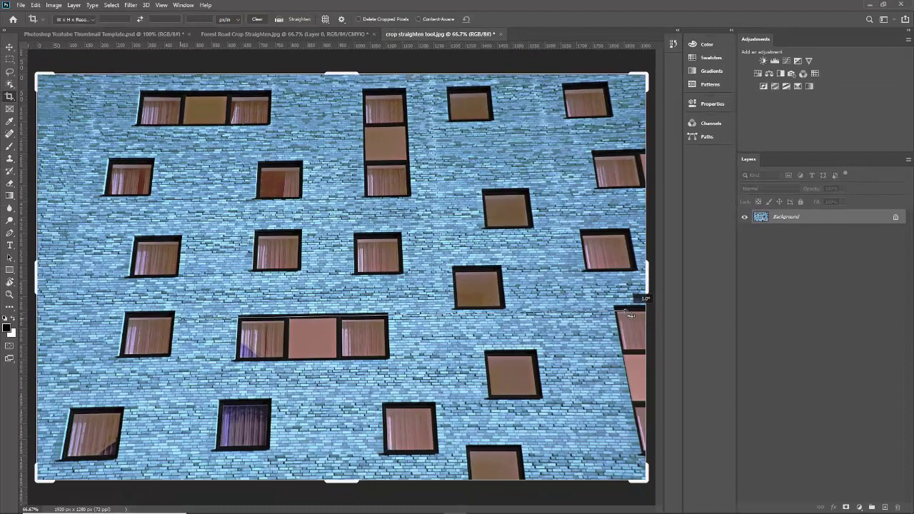
left_click_drag(631, 315, 631, 316)
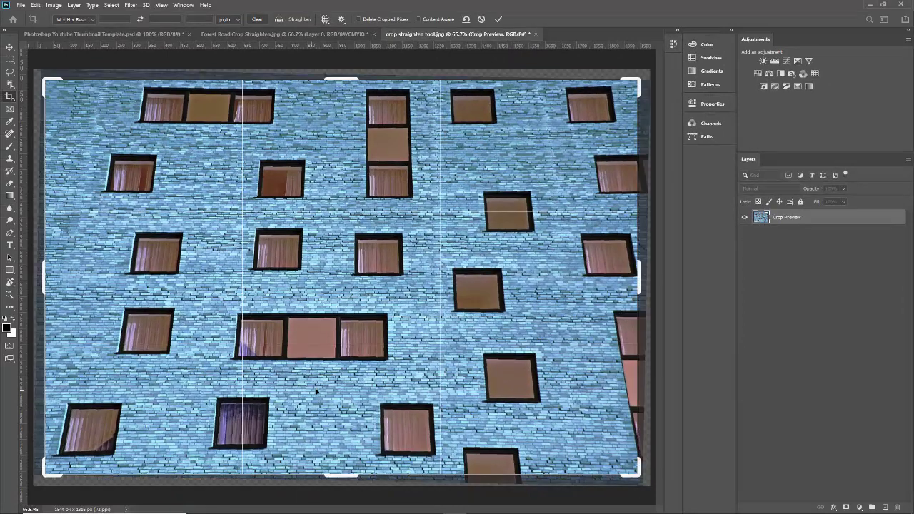
- Commit the crop, place guides at Y 206.9 px and lower, then remove the upper one
left_click(499, 20)
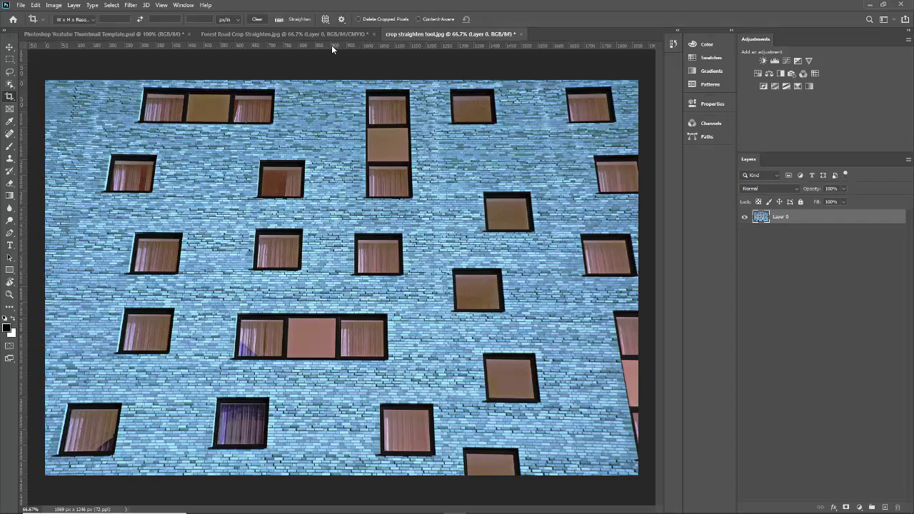
left_click_drag(332, 45, 338, 145)
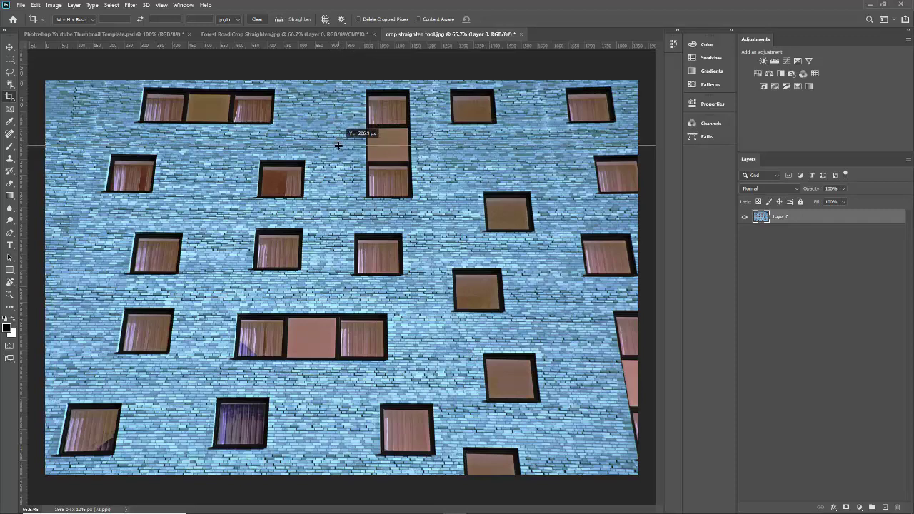
left_click_drag(339, 146, 338, 146)
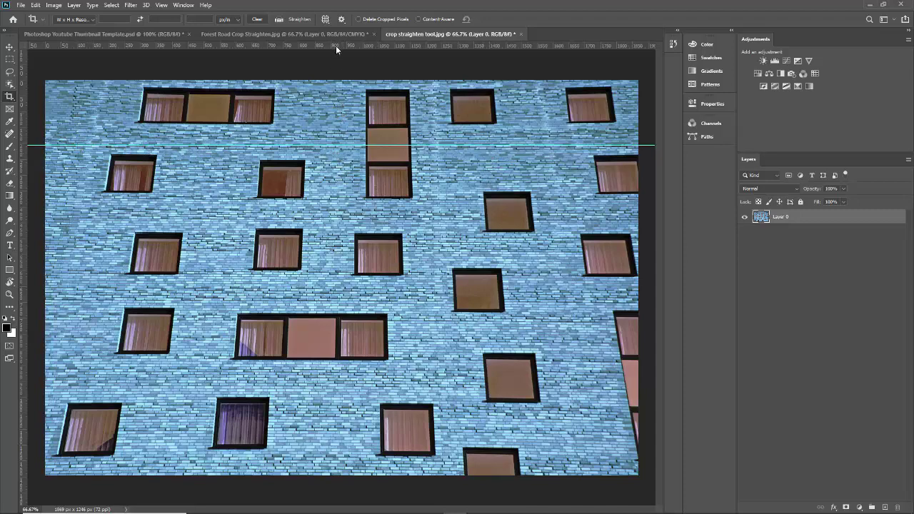
left_click_drag(337, 48, 336, 315)
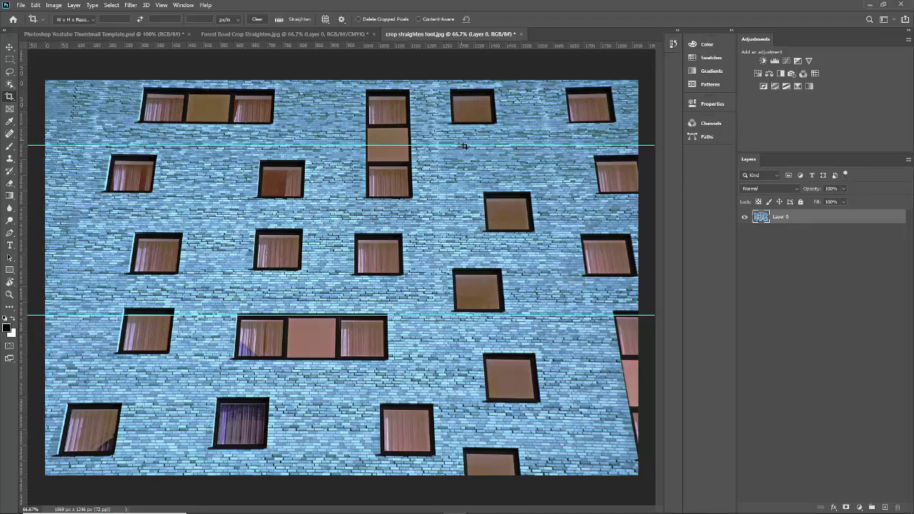
left_click_drag(458, 145, 456, 47)
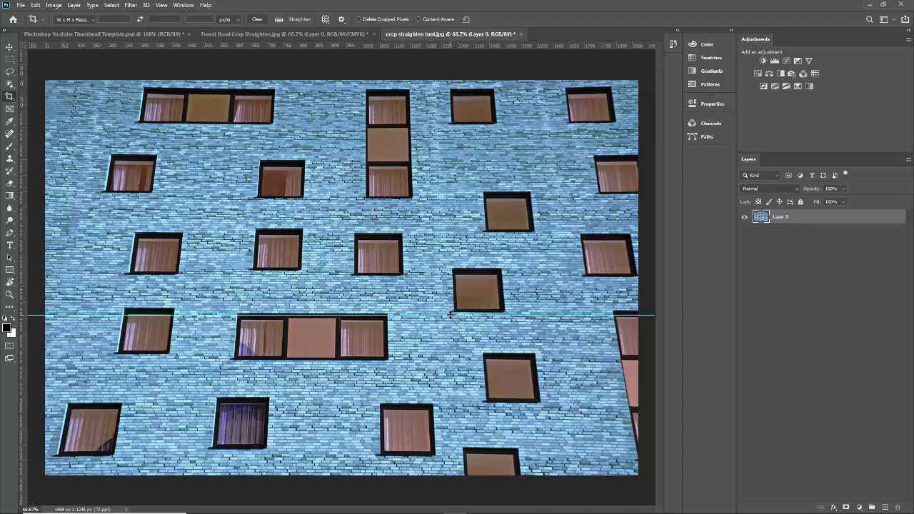
- Remove the last guide and float the History panel beside the image
left_click_drag(450, 315, 460, 45)
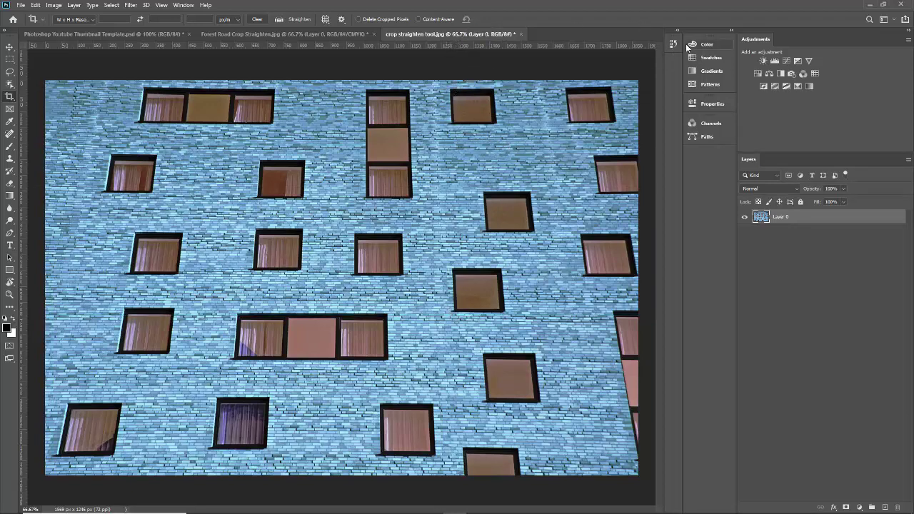
left_click(674, 45)
left_click_drag(624, 41, 791, 85)
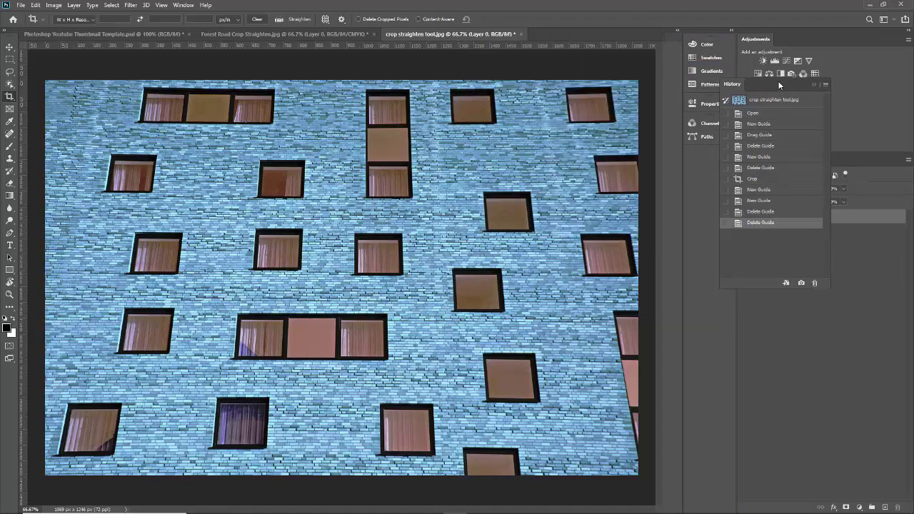
- Compare earlier history states, then return to the cropped 1869 × 1246 px state
left_click(761, 213)
left_click(761, 168)
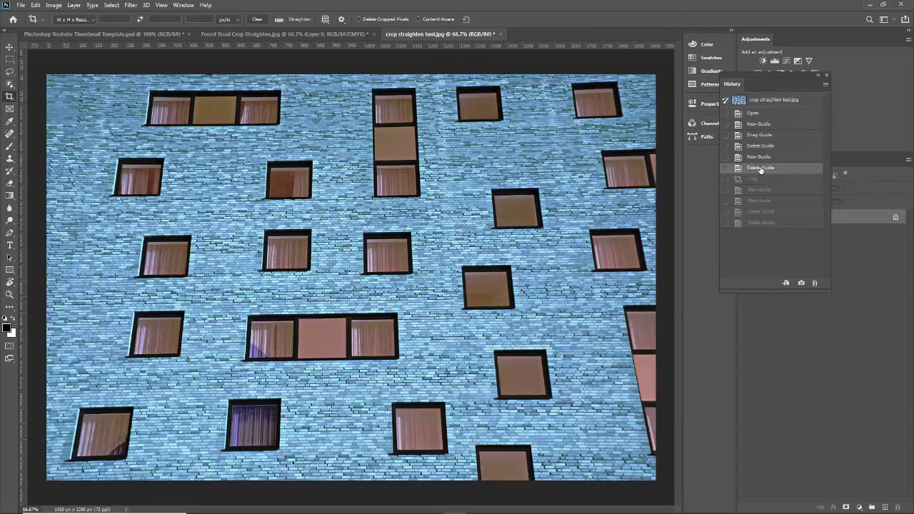
left_click(762, 223)
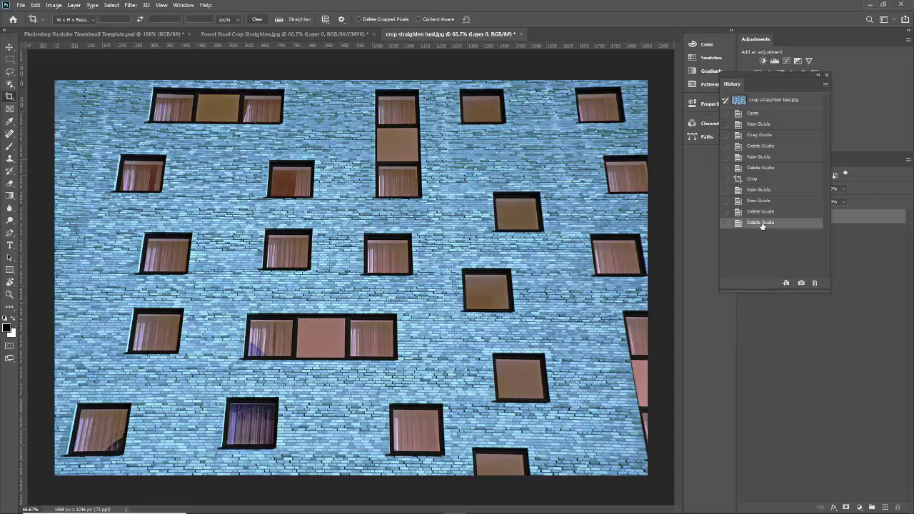
- Crop the facade's left edge inward to 1788 × 1246 px
left_click(9, 98)
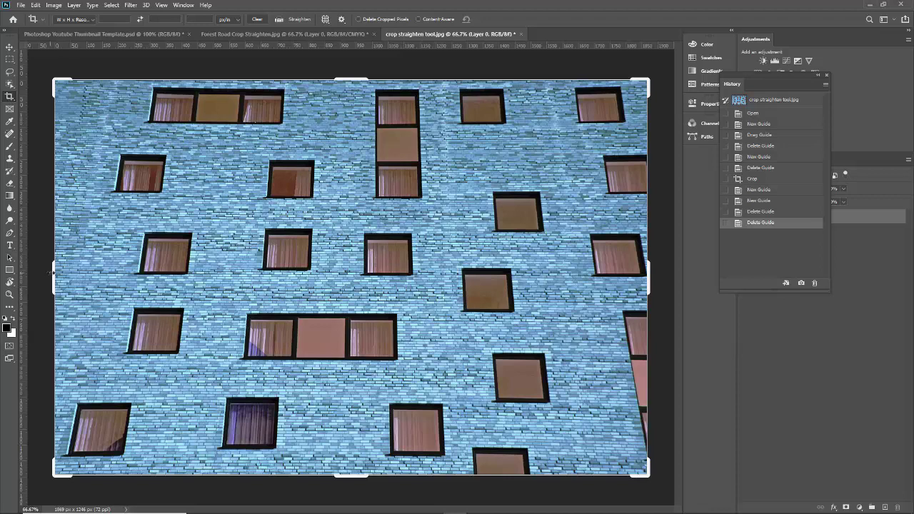
left_click_drag(53, 272, 66, 270)
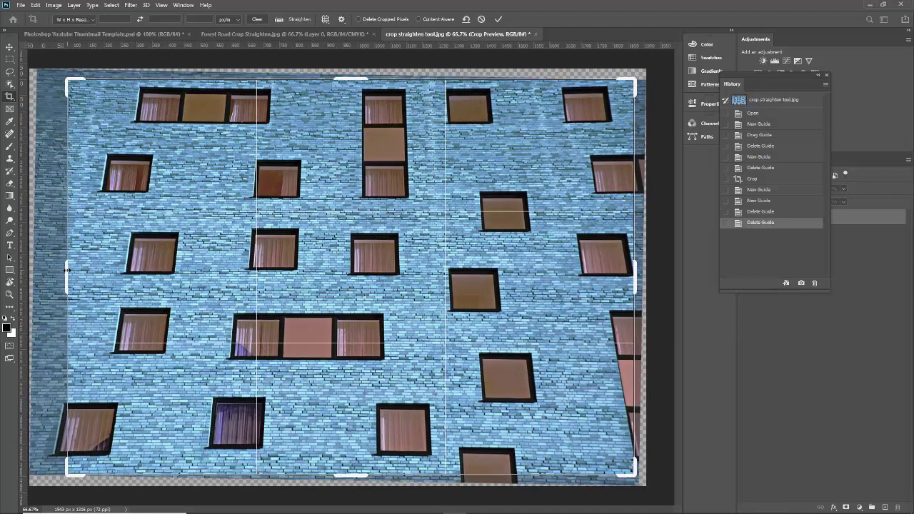
left_click(499, 19)
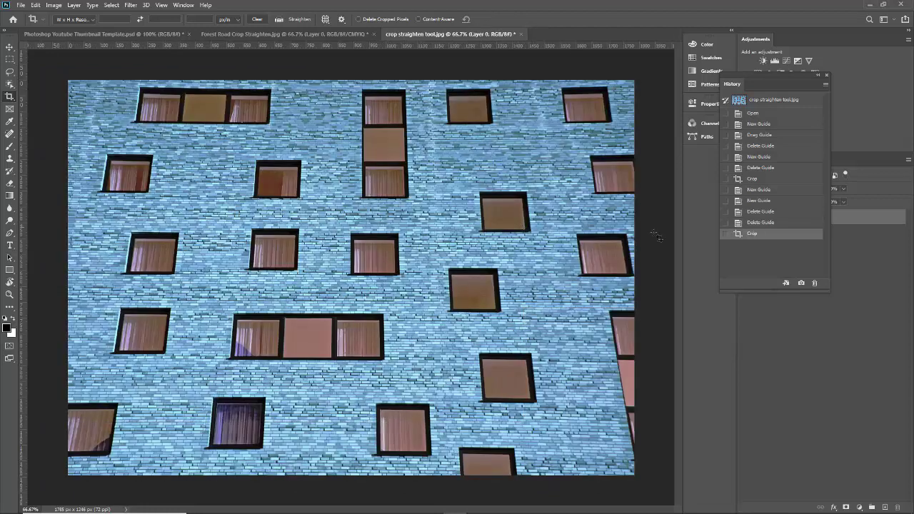